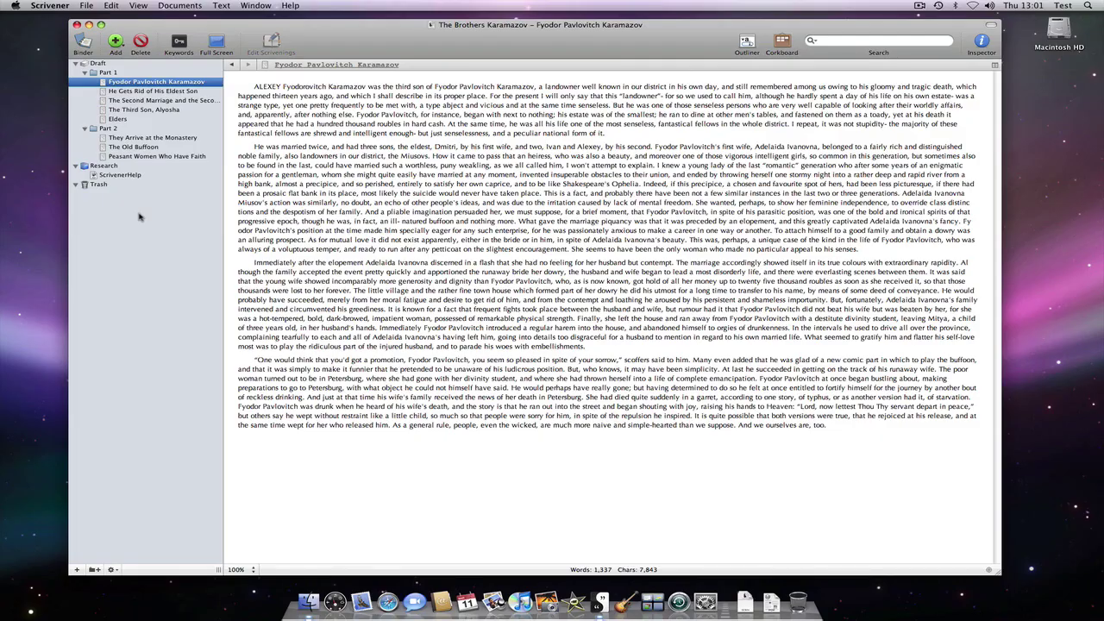
- Browse Part 1 and The Old Buffoon, then open the Research folder's ScrivenerHelp PDF
left_click(104, 73)
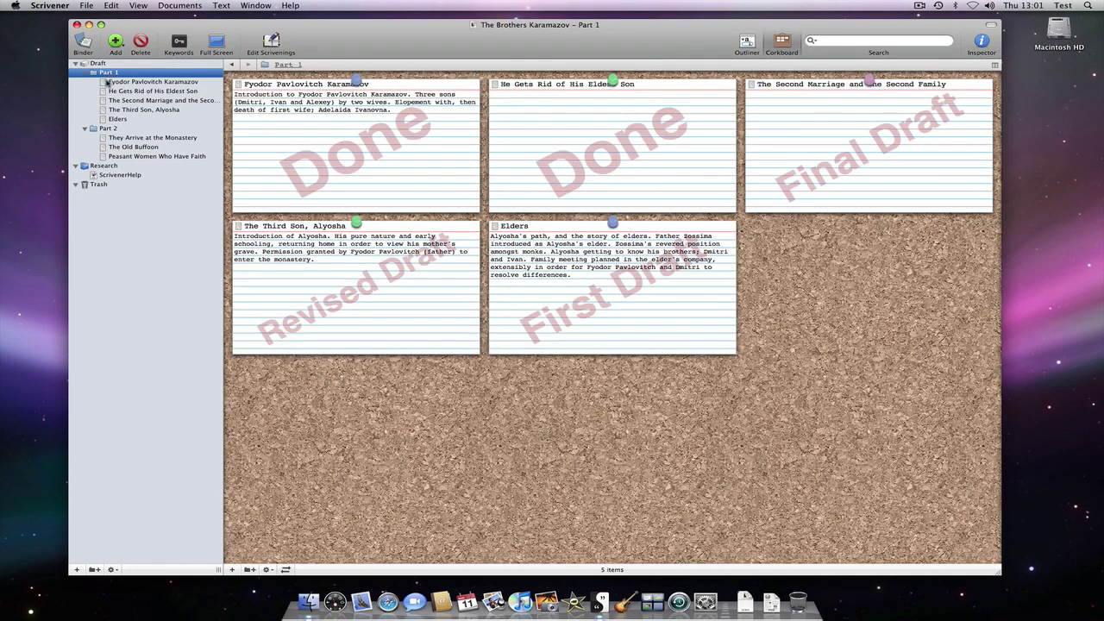
left_click(134, 147)
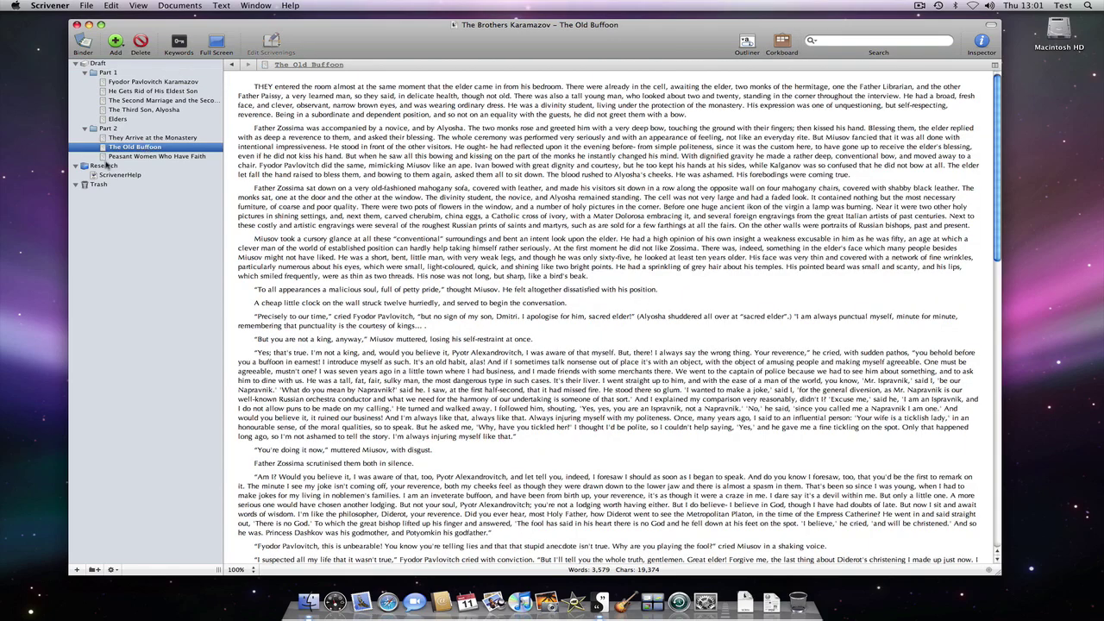
left_click(104, 165)
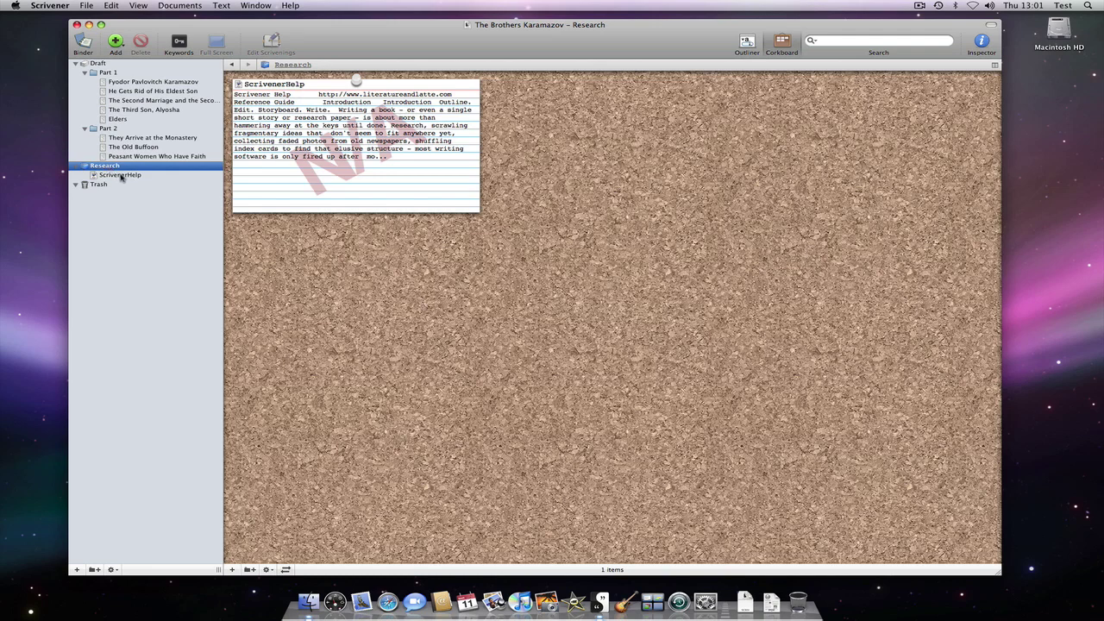
left_click(122, 175)
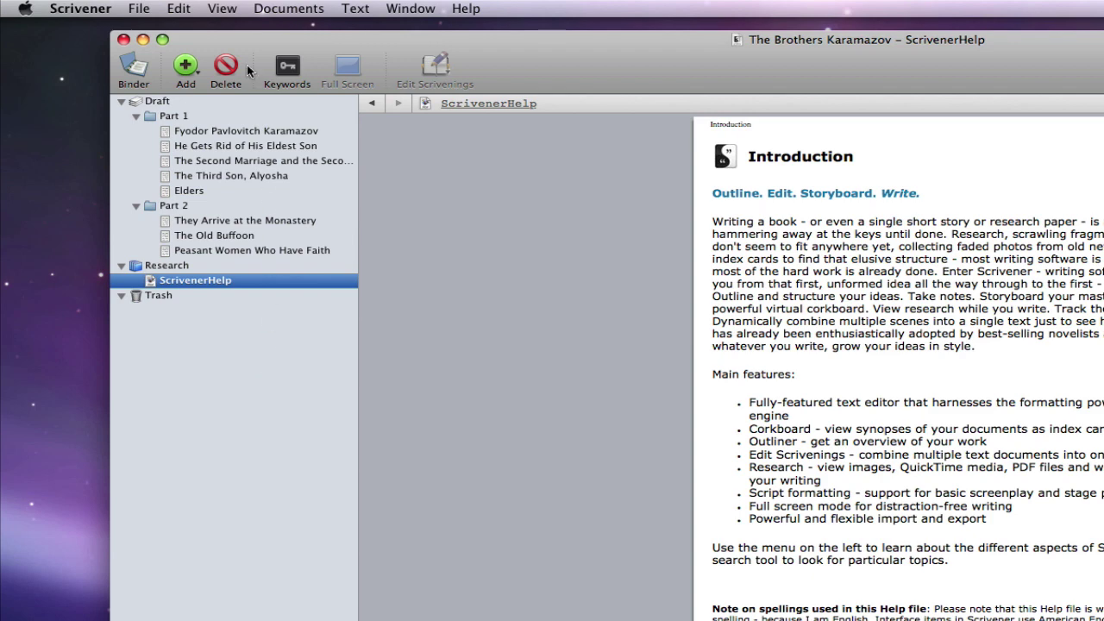
- Open the ScrivenerHelp PDF in the external editor from View > Open in
left_click(212, 9)
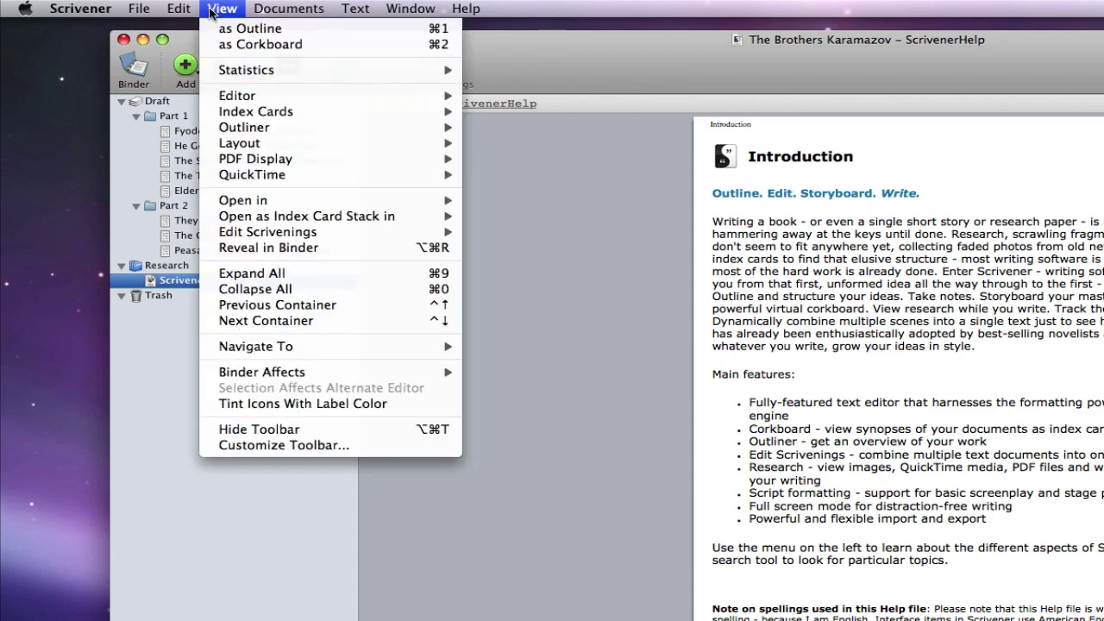
mouse_move(326, 206)
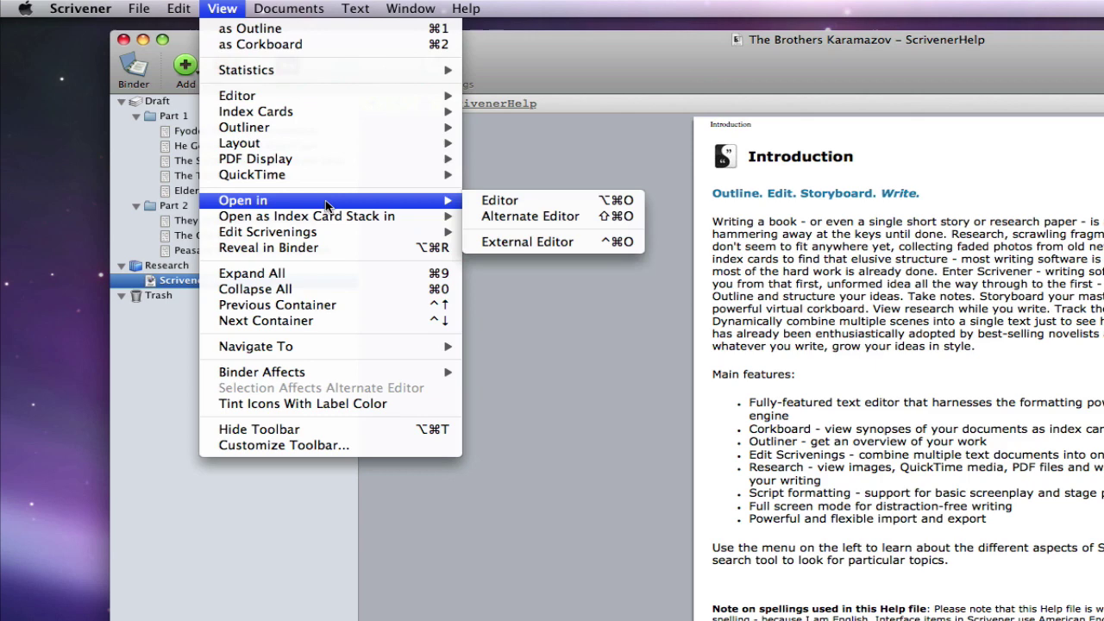
left_click(560, 245)
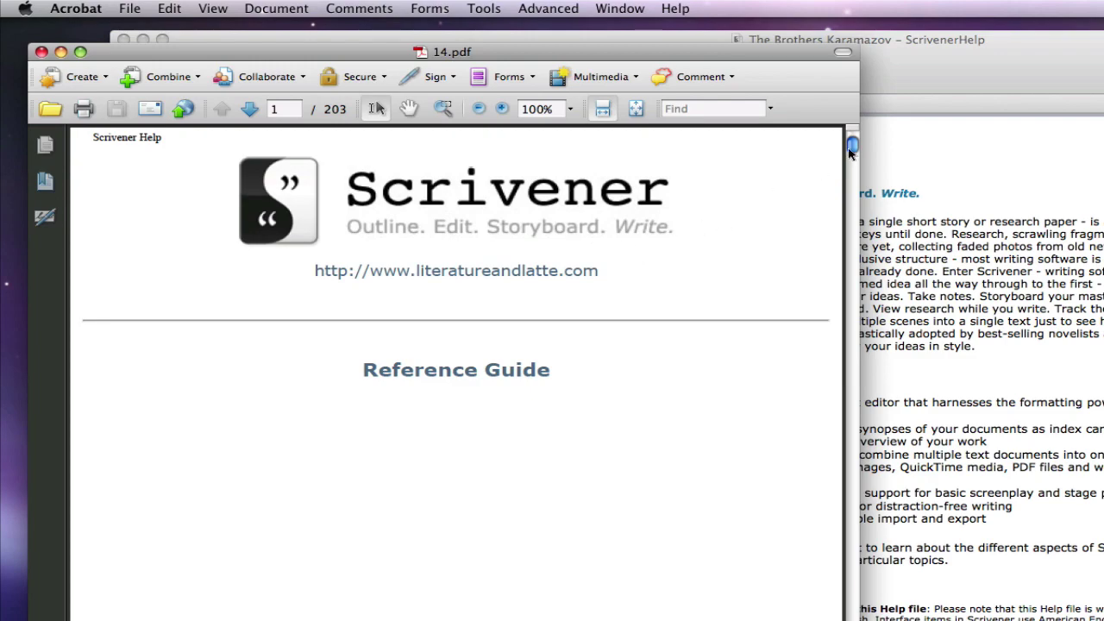
- Highlight the Introduction's first sentence on page 2 in yellow and save the PDF
left_click_drag(854, 148, 852, 153)
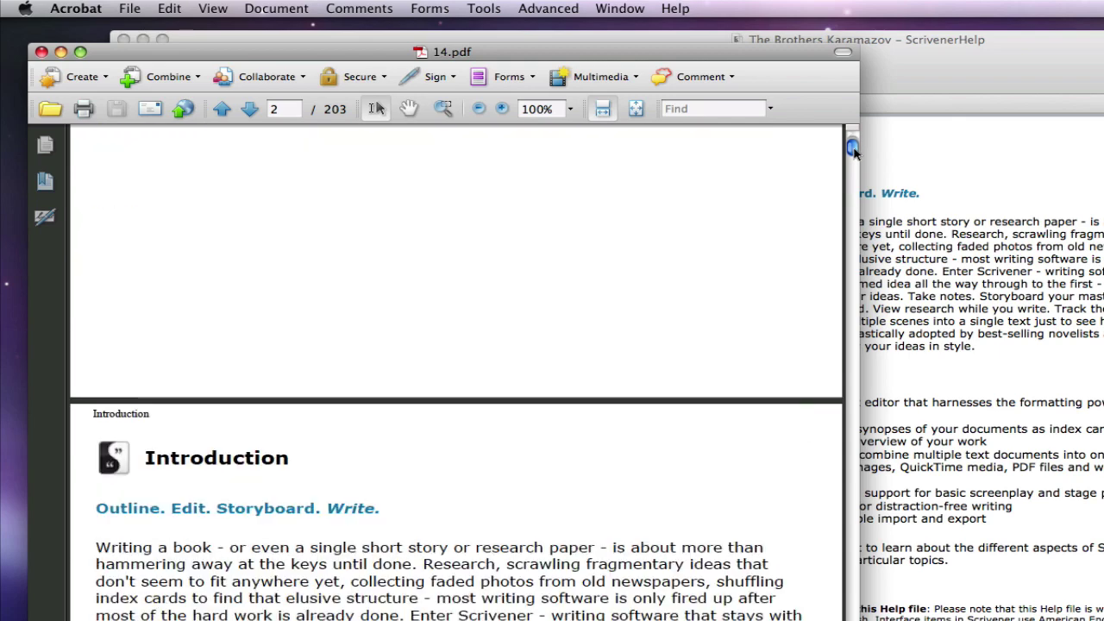
left_click(485, 9)
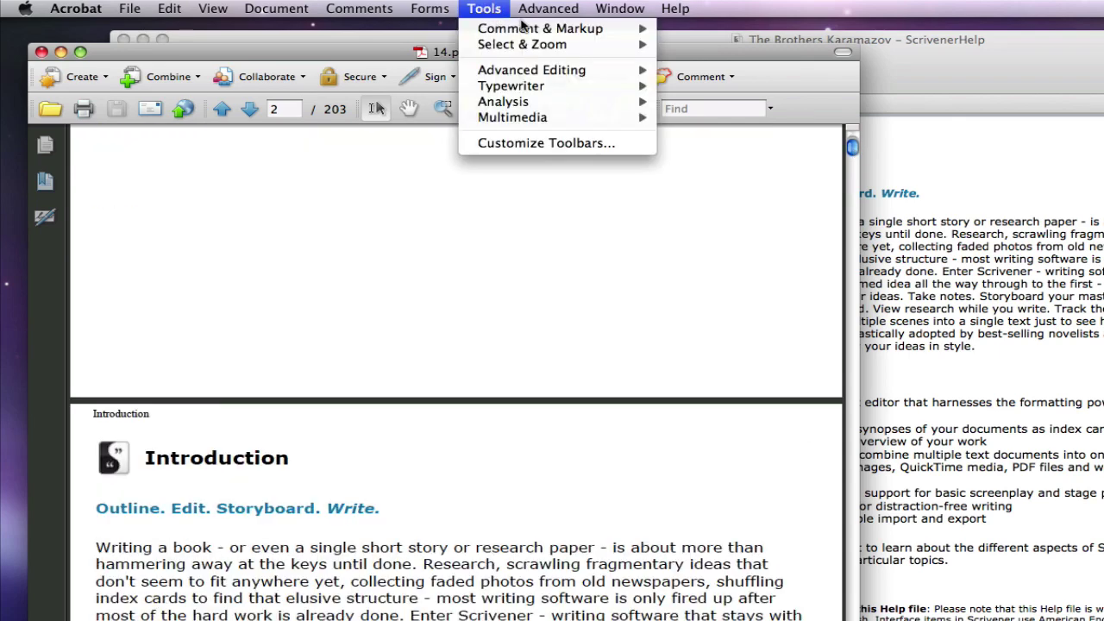
mouse_move(561, 28)
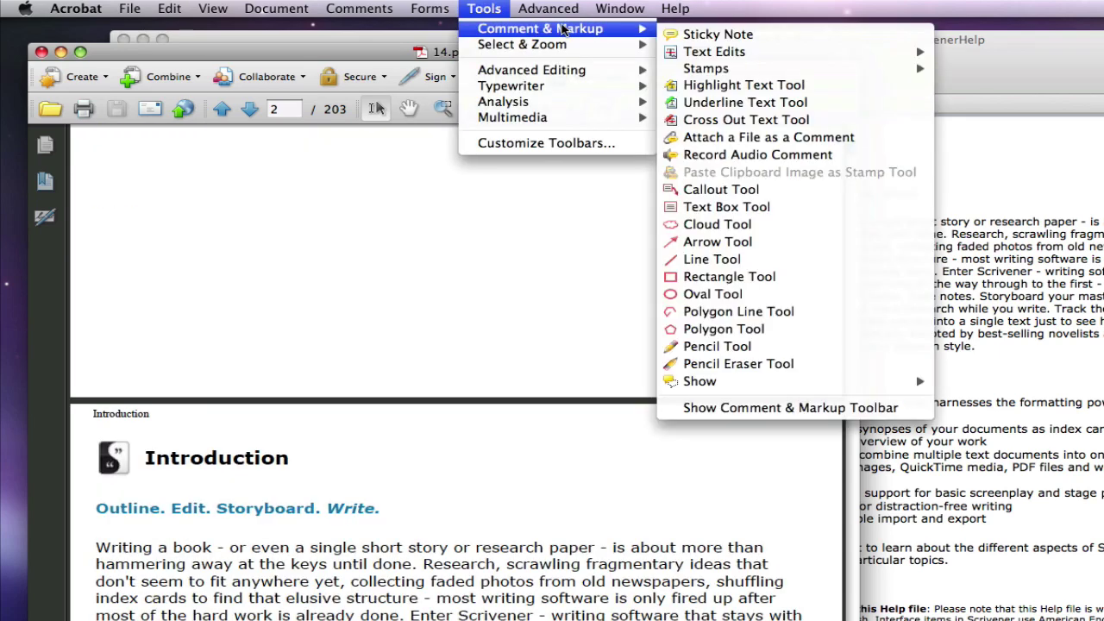
left_click(744, 85)
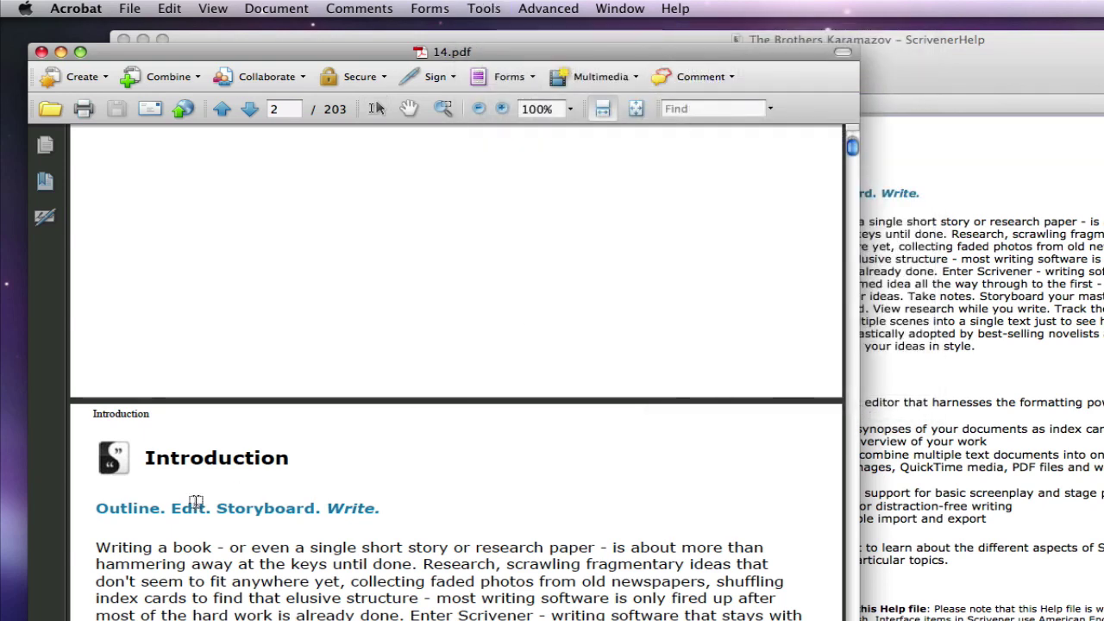
left_click_drag(90, 548, 417, 566)
left_click(129, 9)
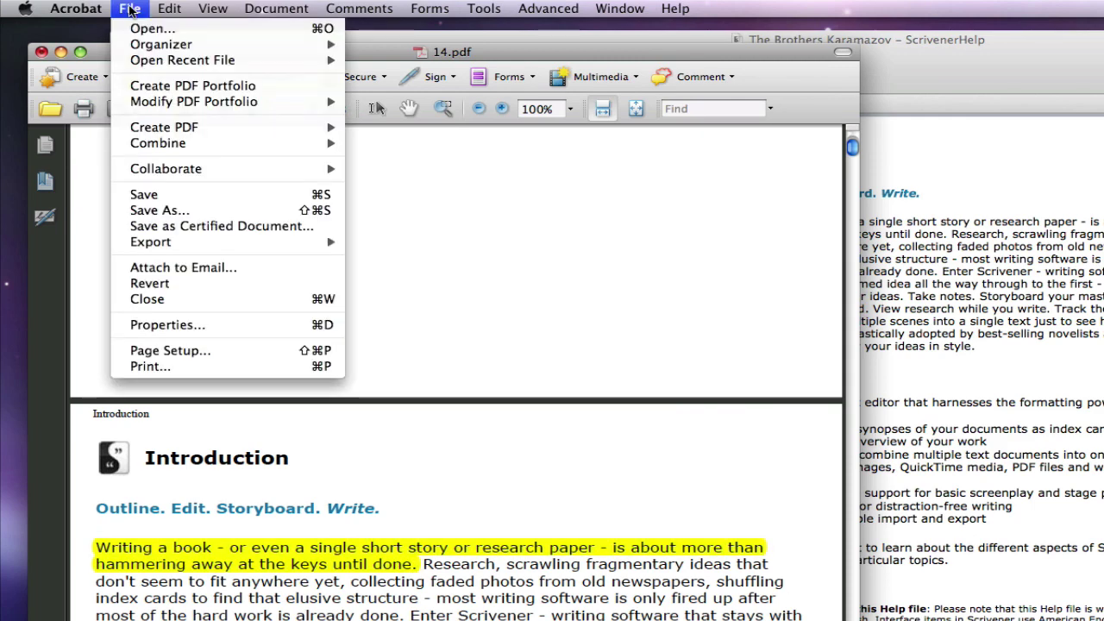
left_click(172, 194)
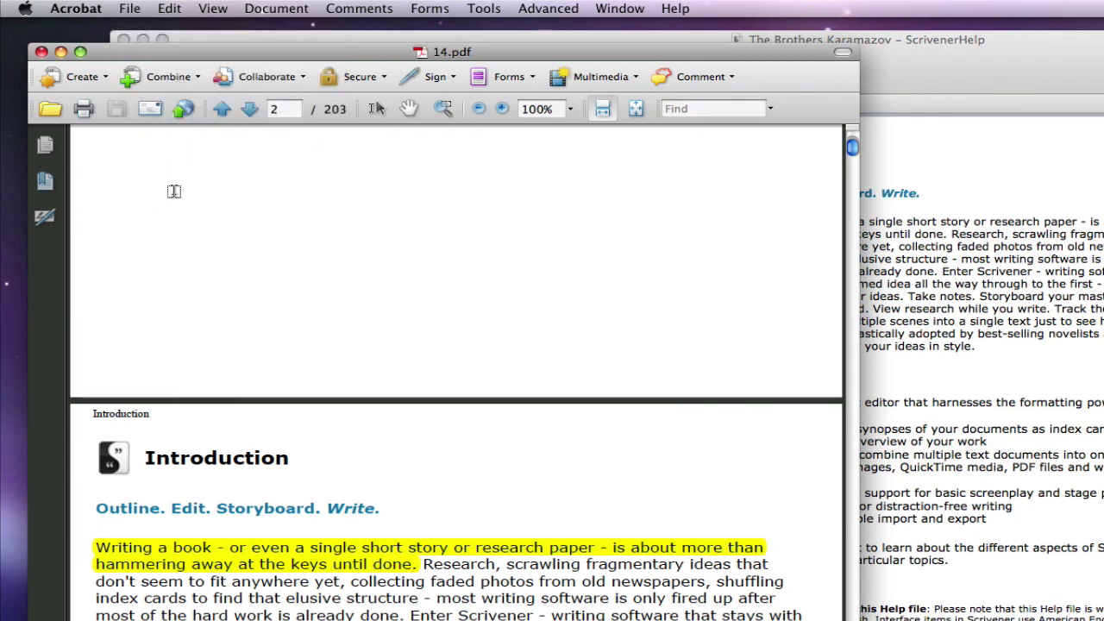
- Close Acrobat and reselect ScrivenerHelp after Peasant Women Who Have Faith to refresh it
left_click(40, 53)
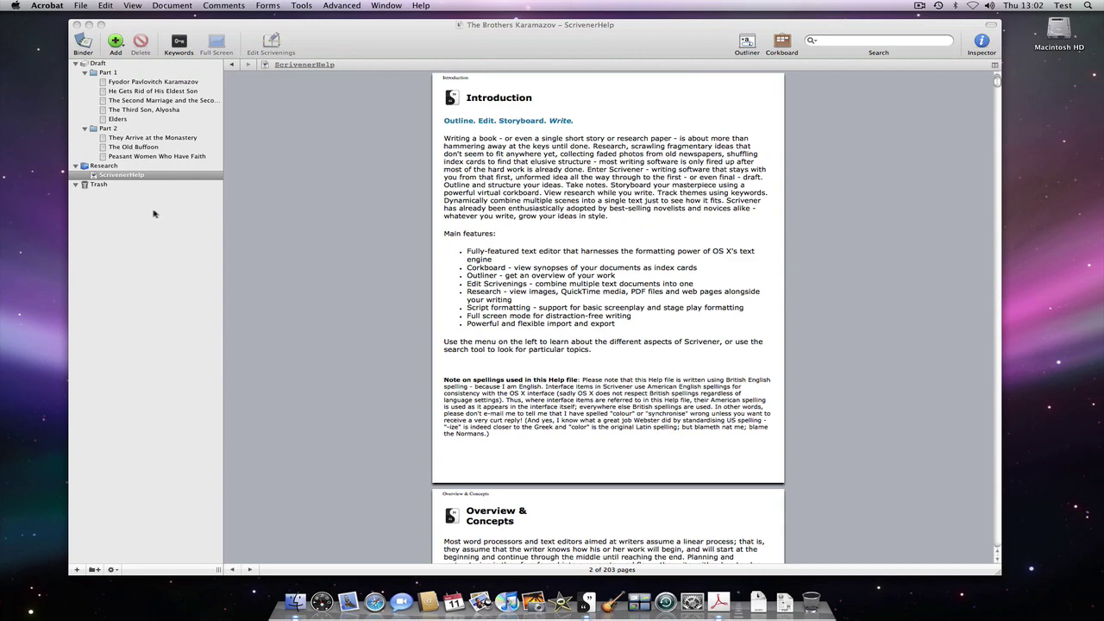
left_click(168, 158)
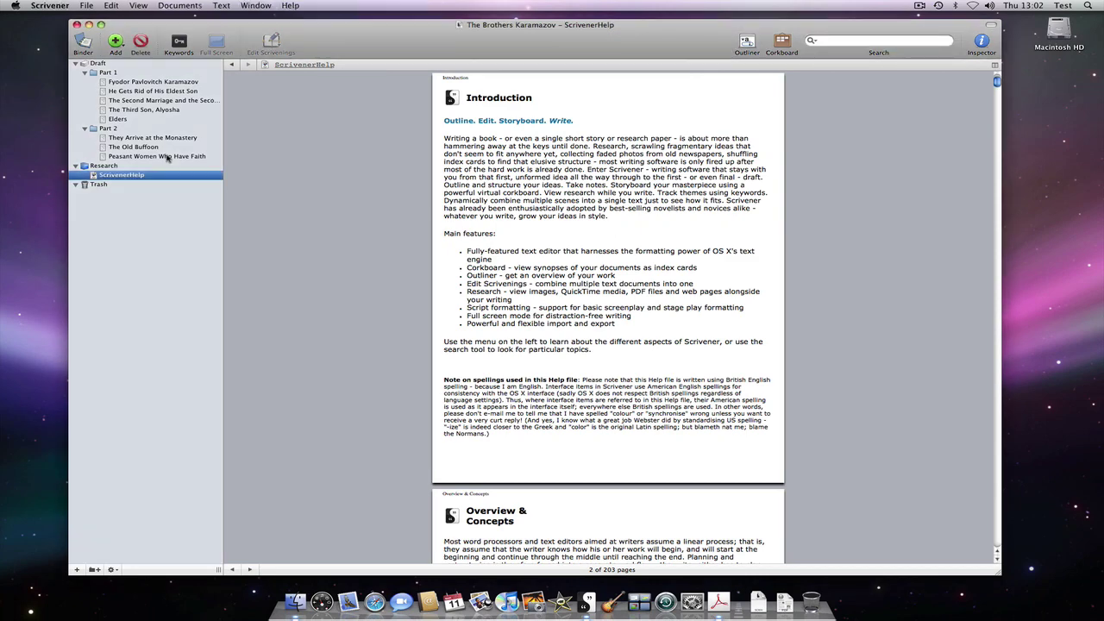
left_click(168, 158)
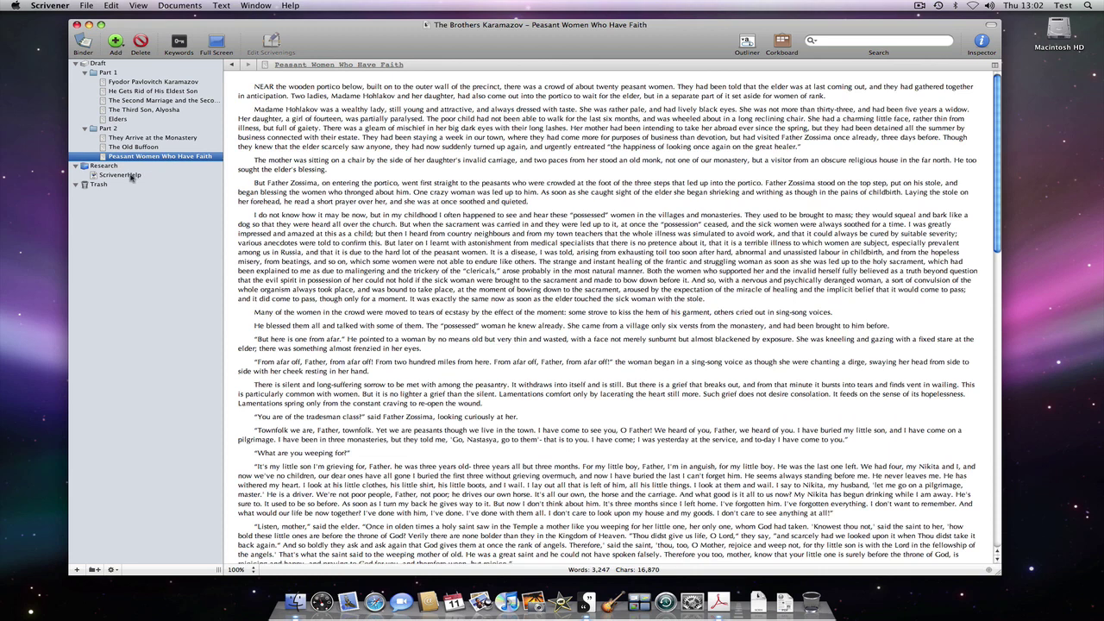
left_click(131, 176)
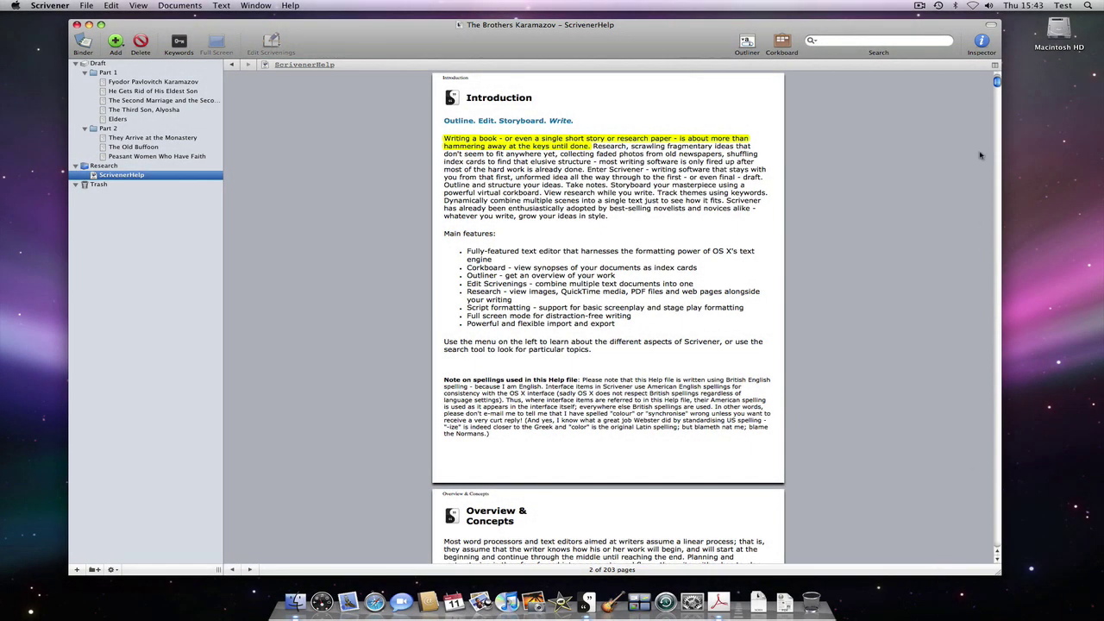
- Scroll the Help PDF down to the Documents section covering Duplicate and Split
left_click_drag(997, 82, 996, 111)
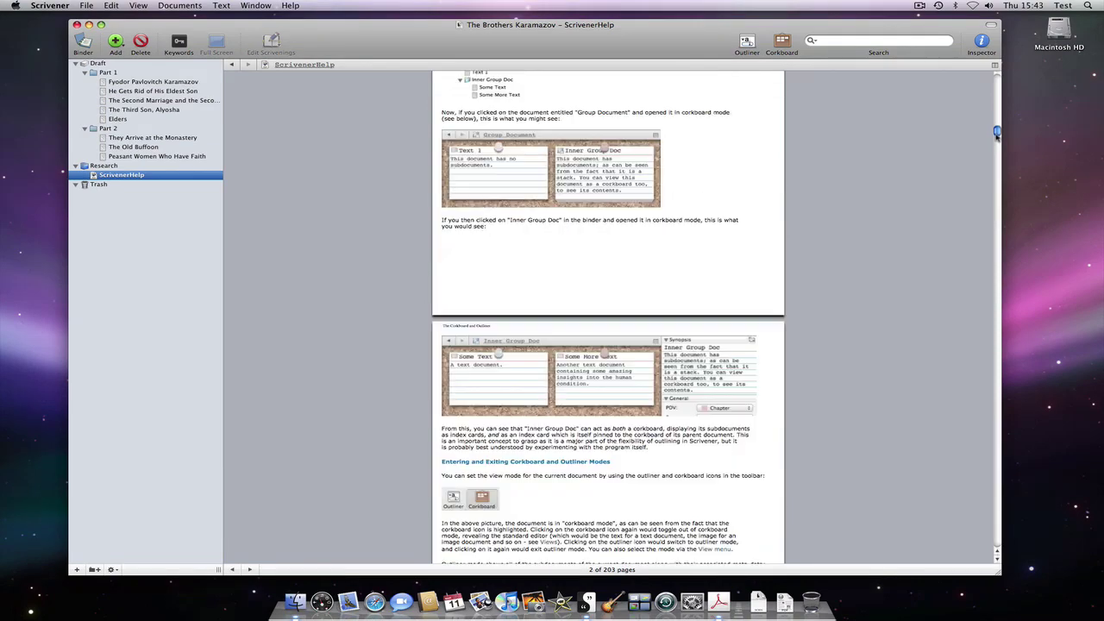
left_click_drag(996, 134, 997, 160)
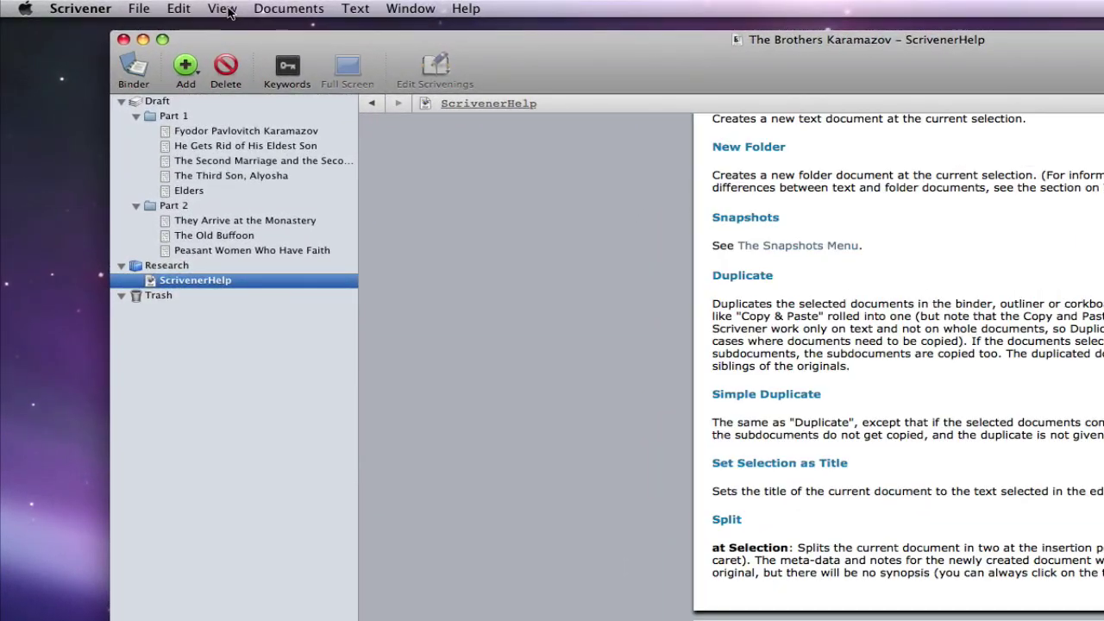
left_click(228, 10)
mouse_move(301, 204)
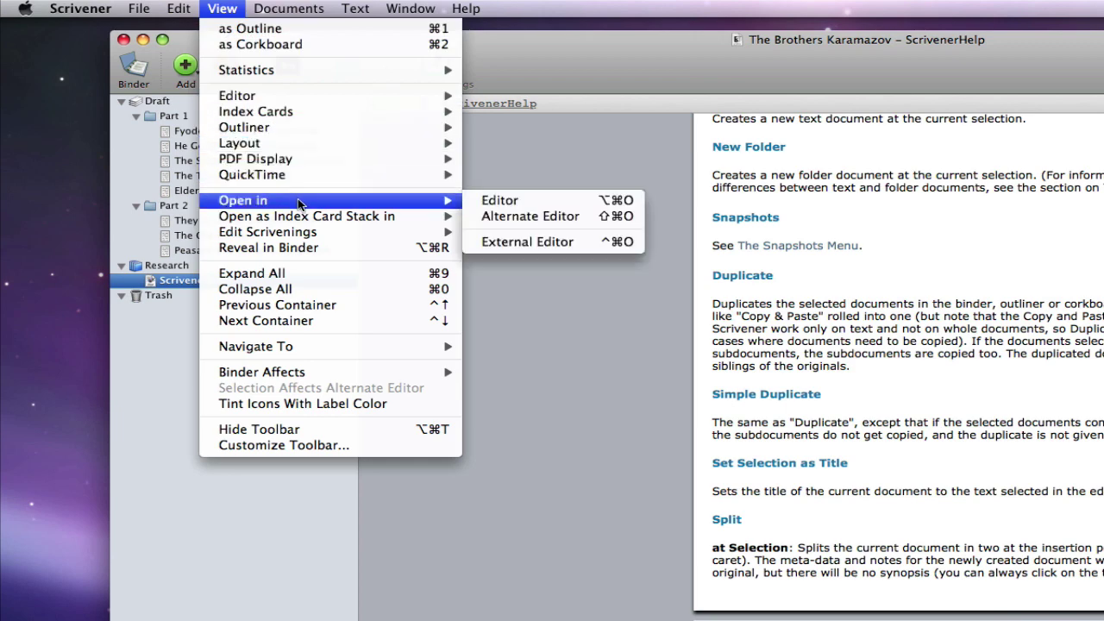
left_click(529, 242)
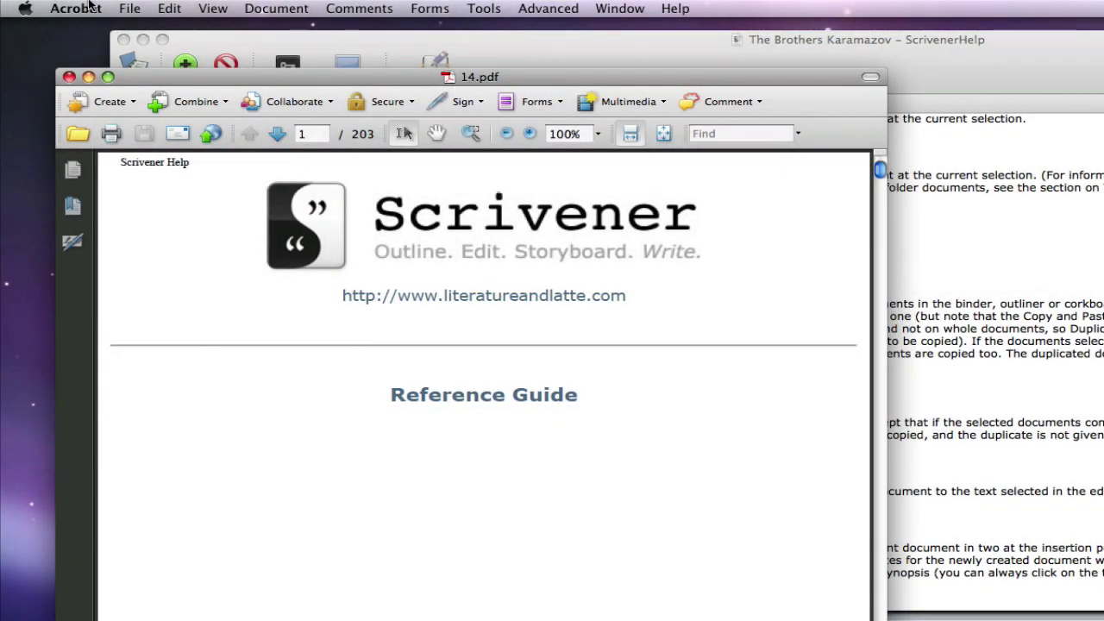
left_click(91, 7)
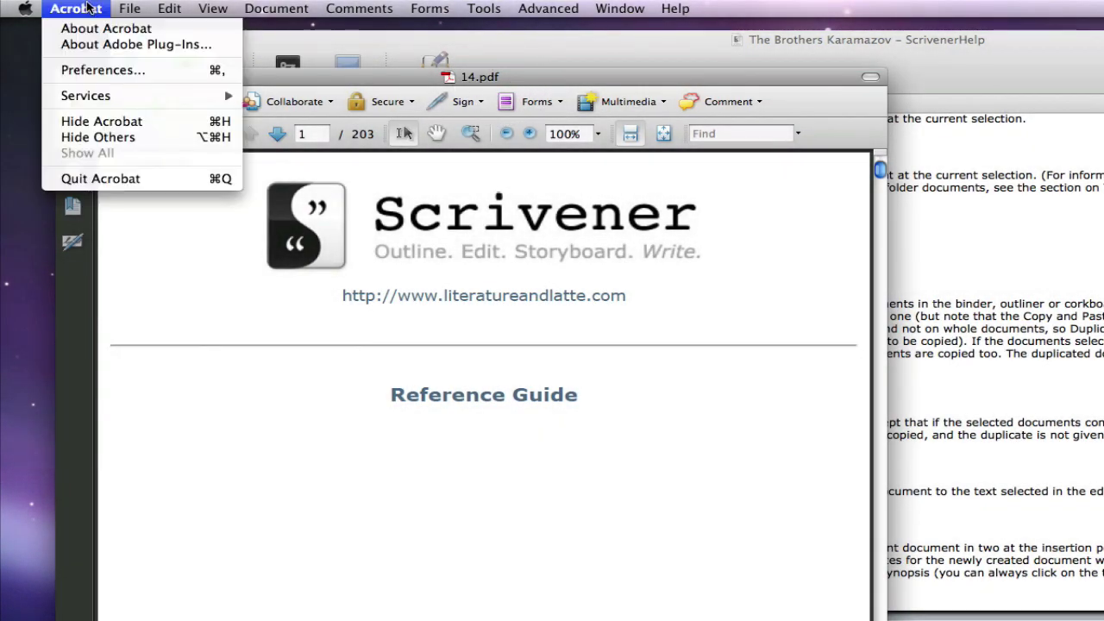
left_click(102, 176)
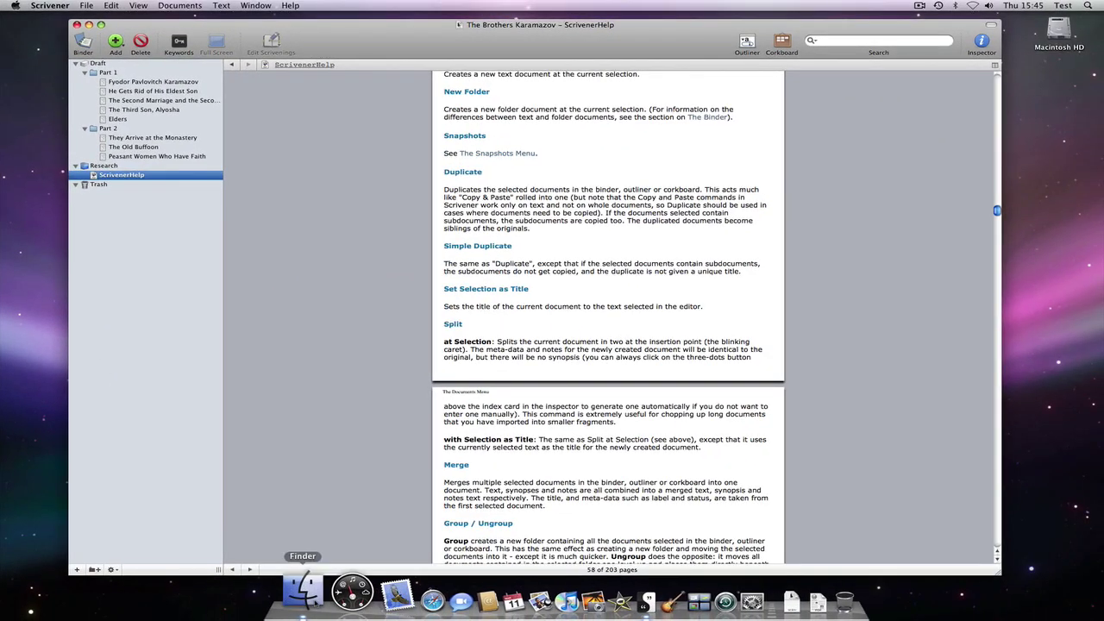
- In Finder, set 14.pdf inside The Brothers Karamazov.scriv package to open with Preview
left_click(304, 594)
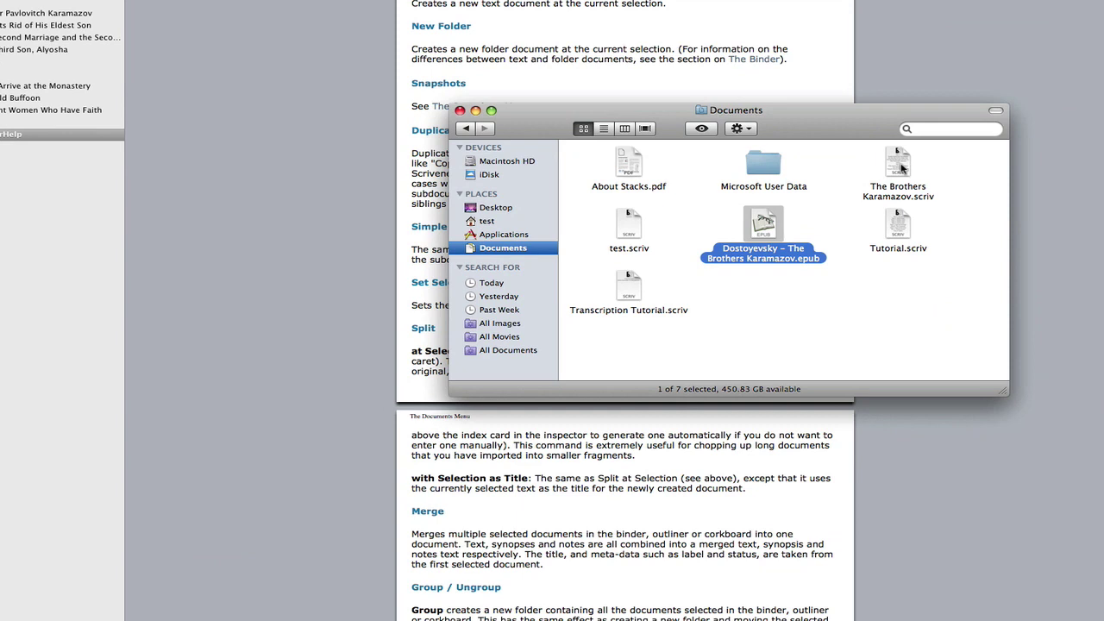
right_click(901, 168)
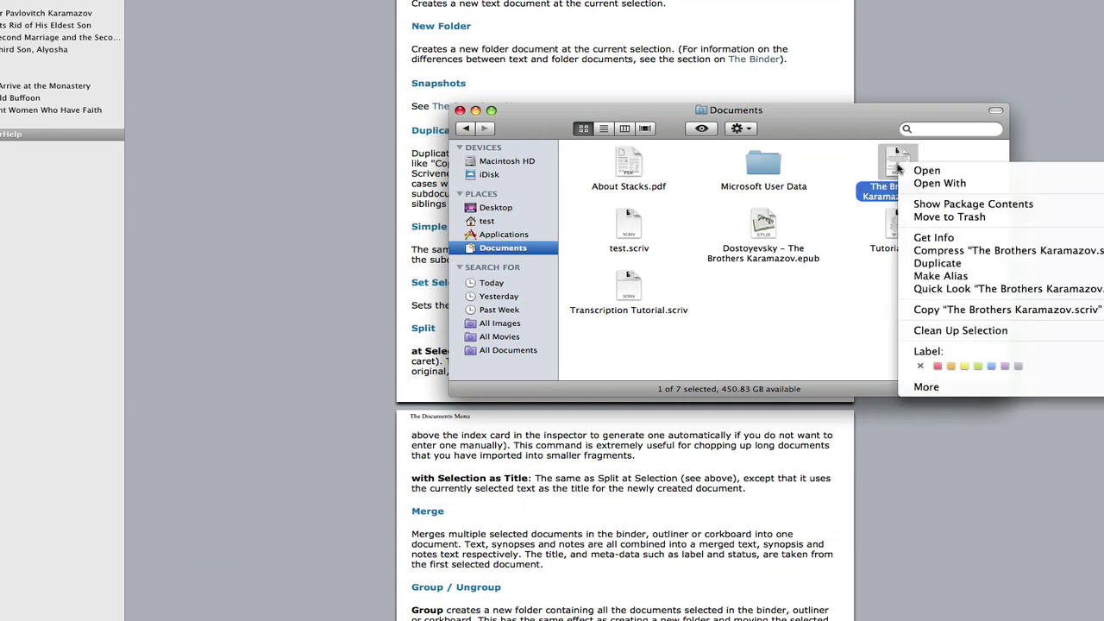
left_click(946, 204)
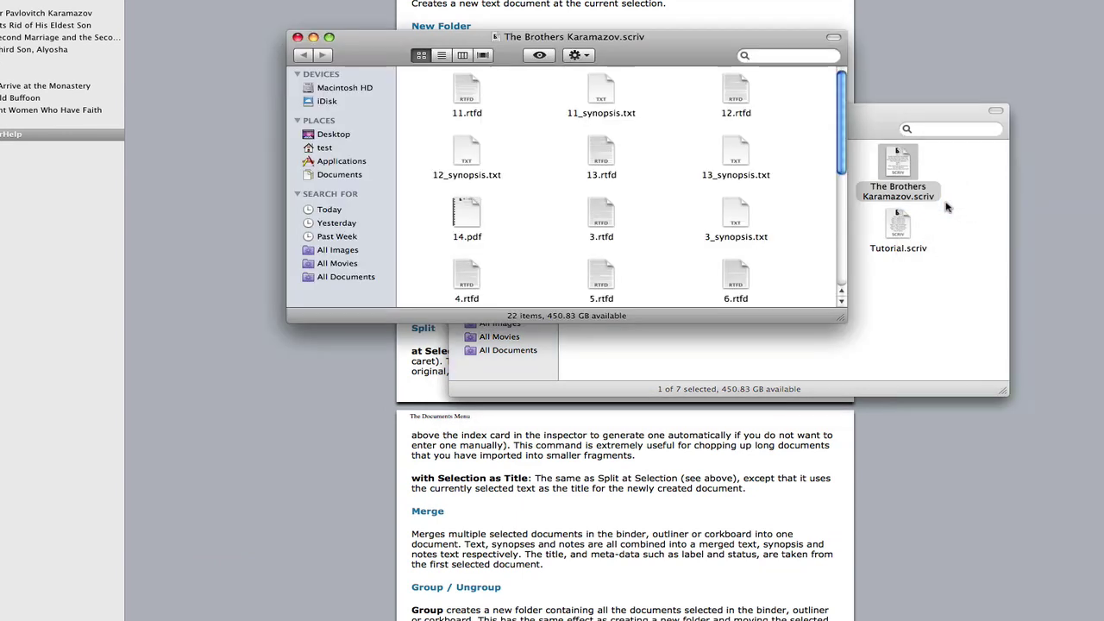
left_click_drag(842, 156, 835, 185)
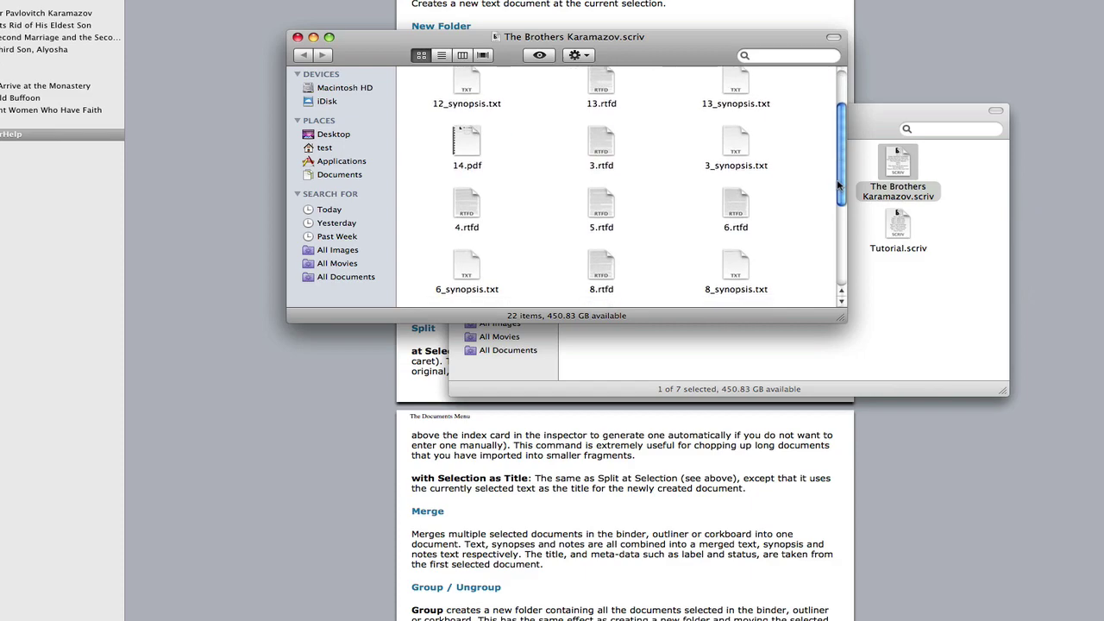
right_click(470, 145)
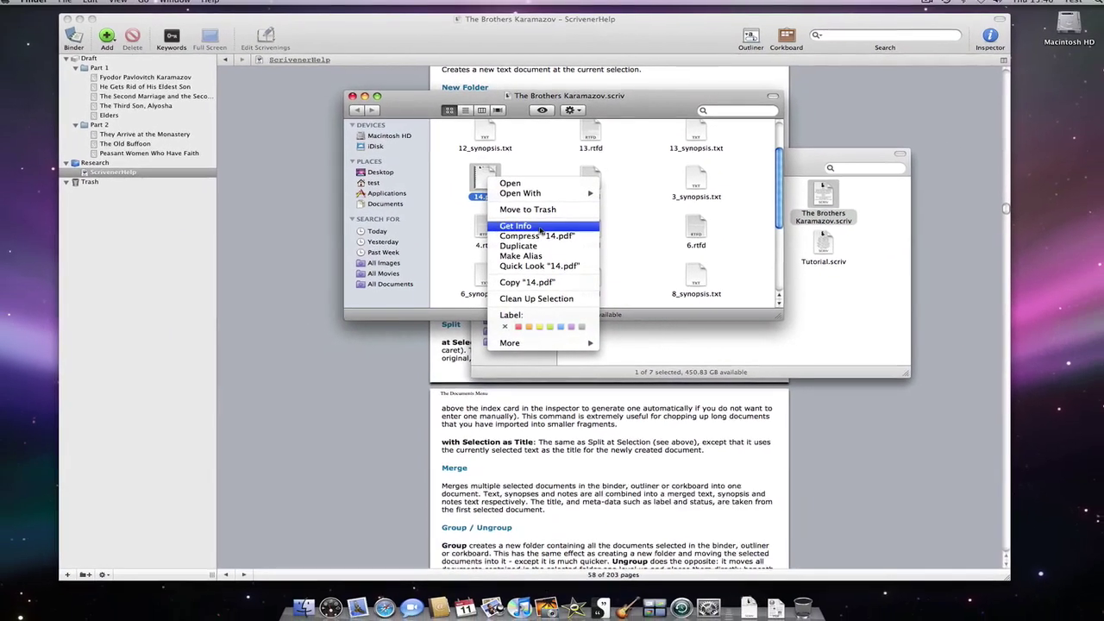
left_click(540, 227)
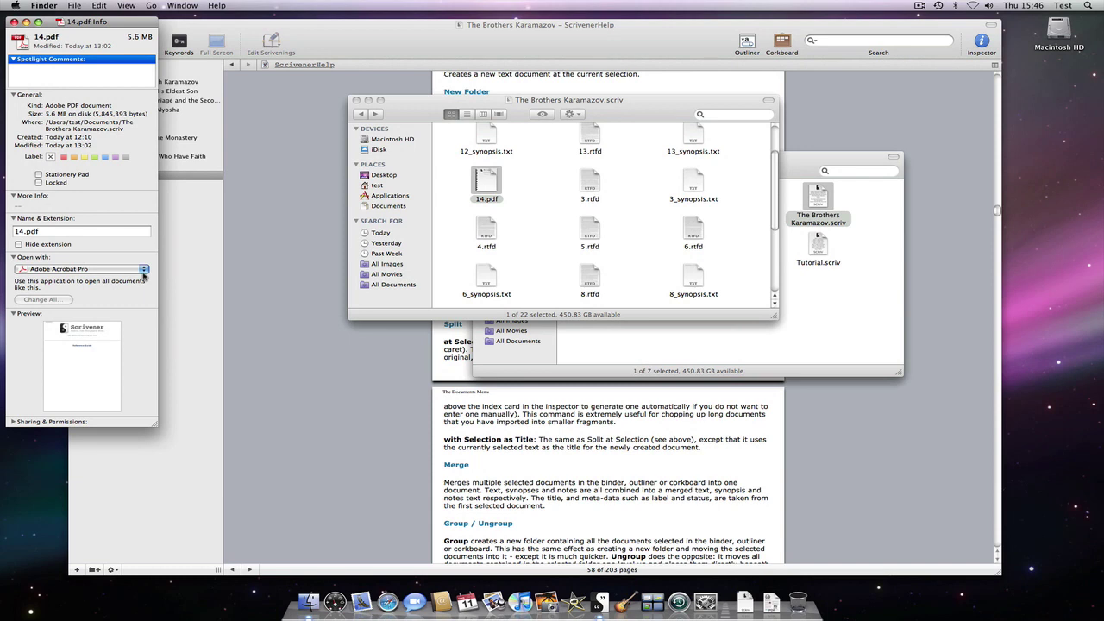
left_click(144, 270)
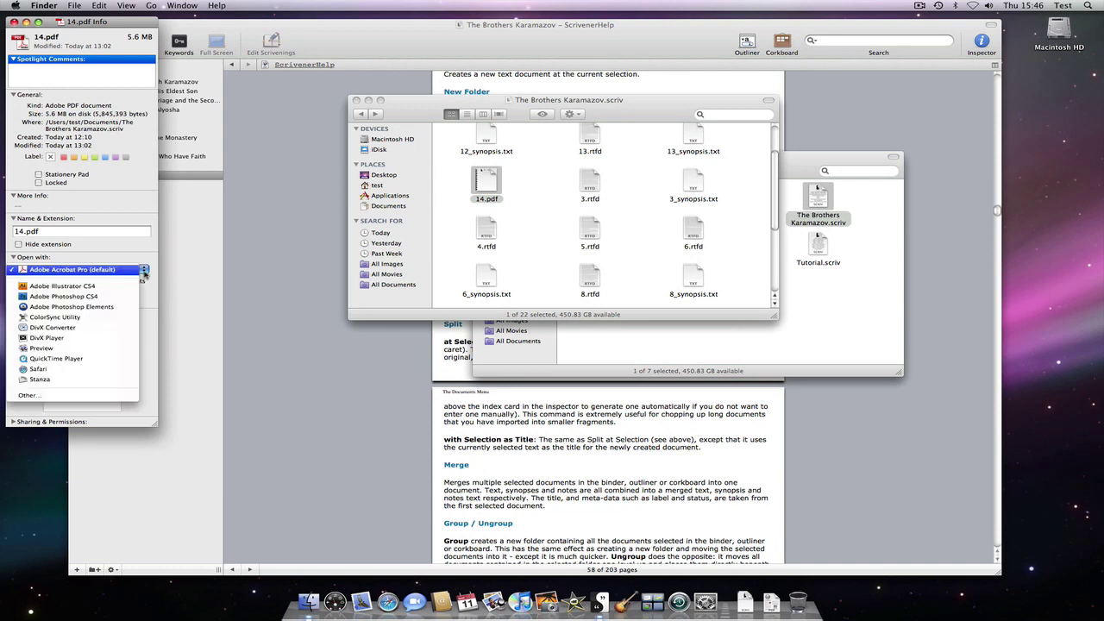
left_click(98, 349)
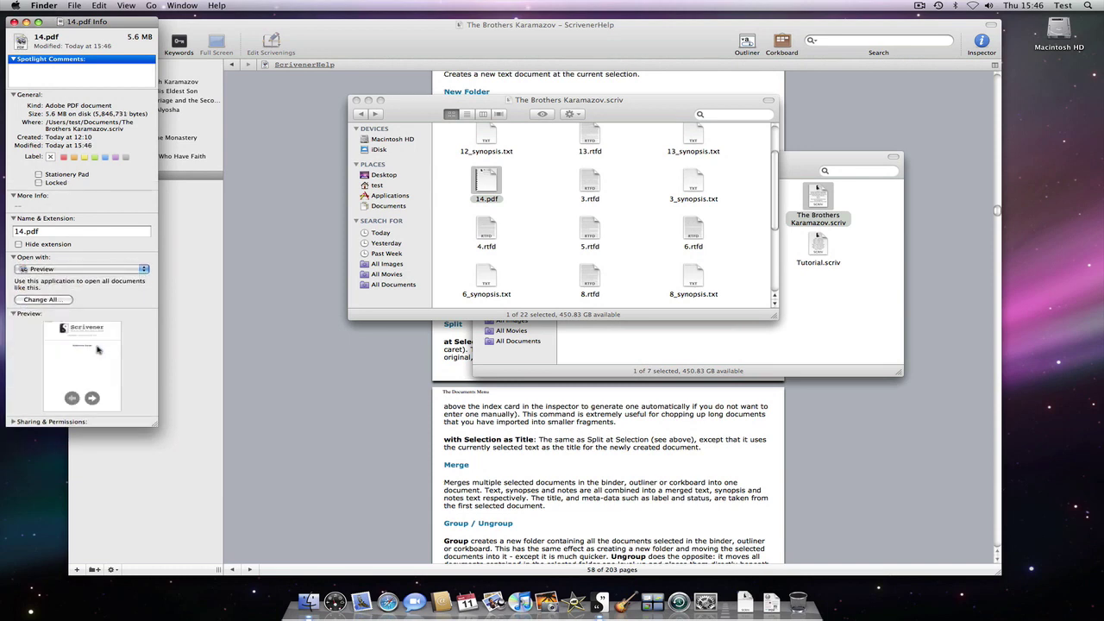
- Close the Finder windows and open the Help PDF in the external editor, Preview
left_click(14, 21)
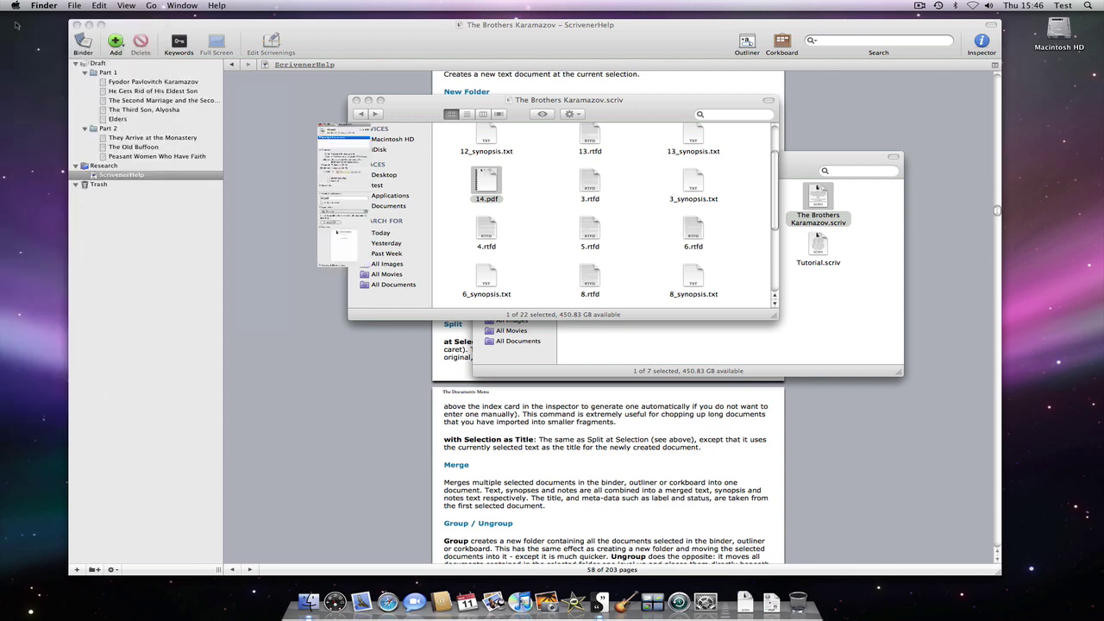
left_click(356, 100)
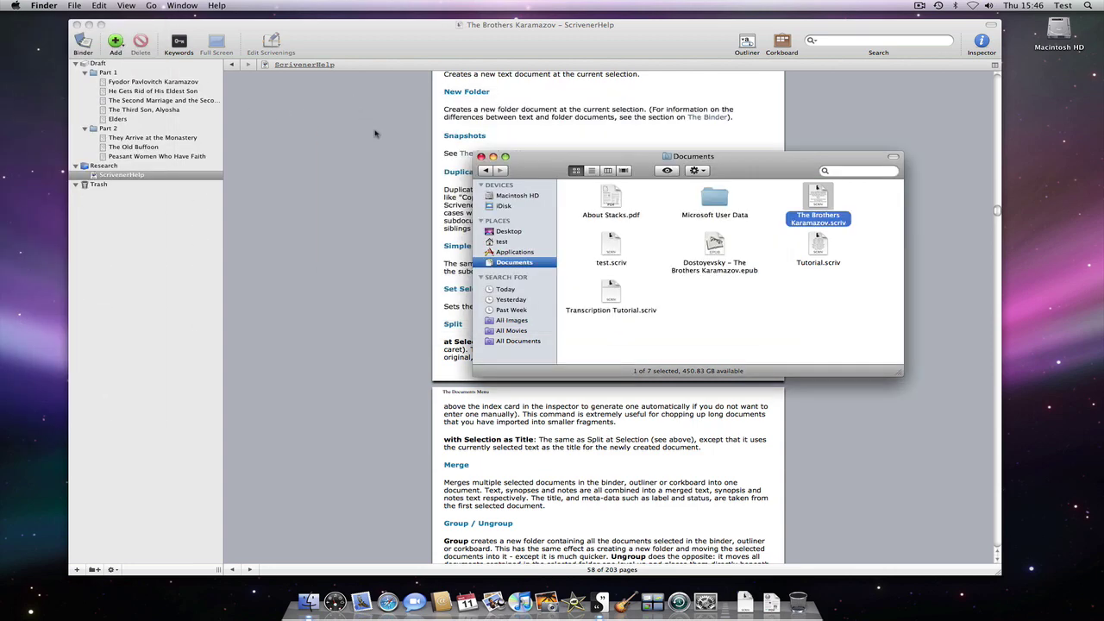
left_click(481, 157)
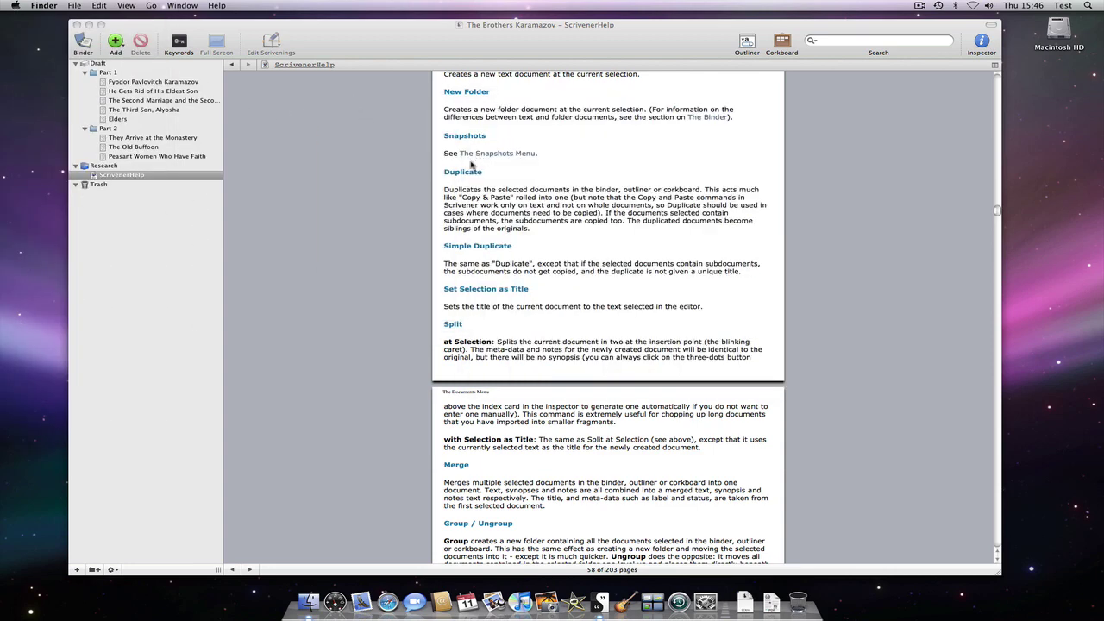
left_click(267, 184)
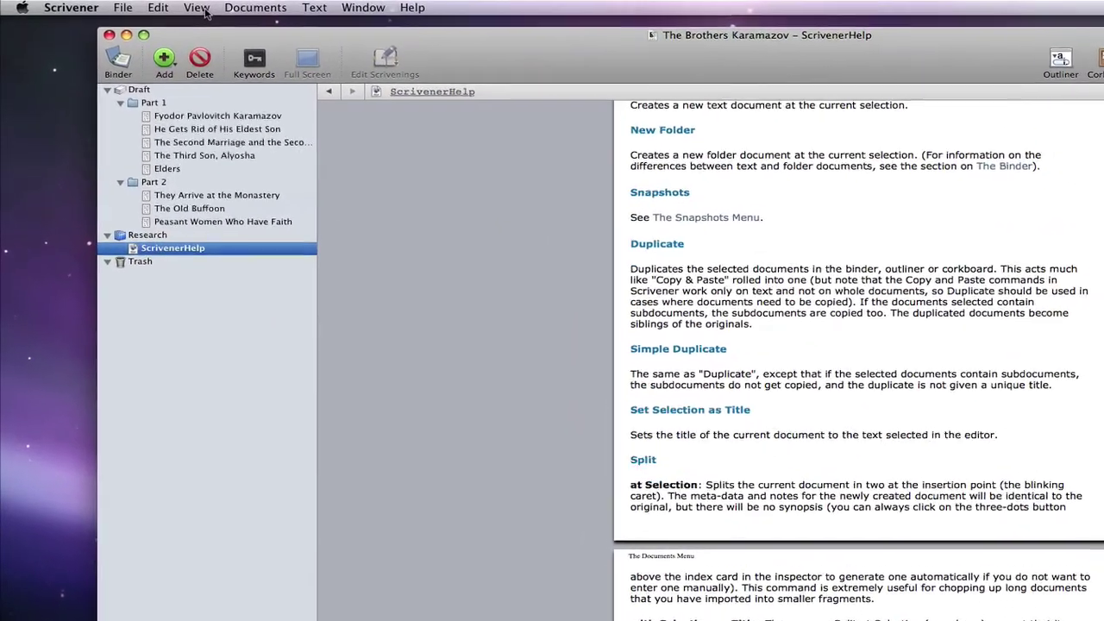
left_click(138, 5)
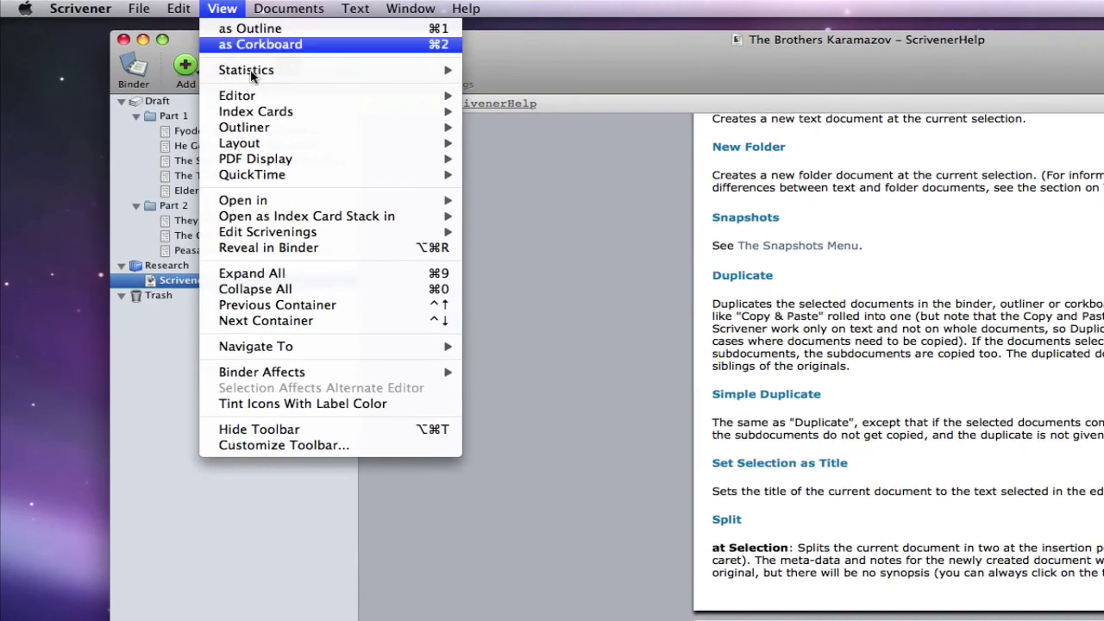
mouse_move(386, 207)
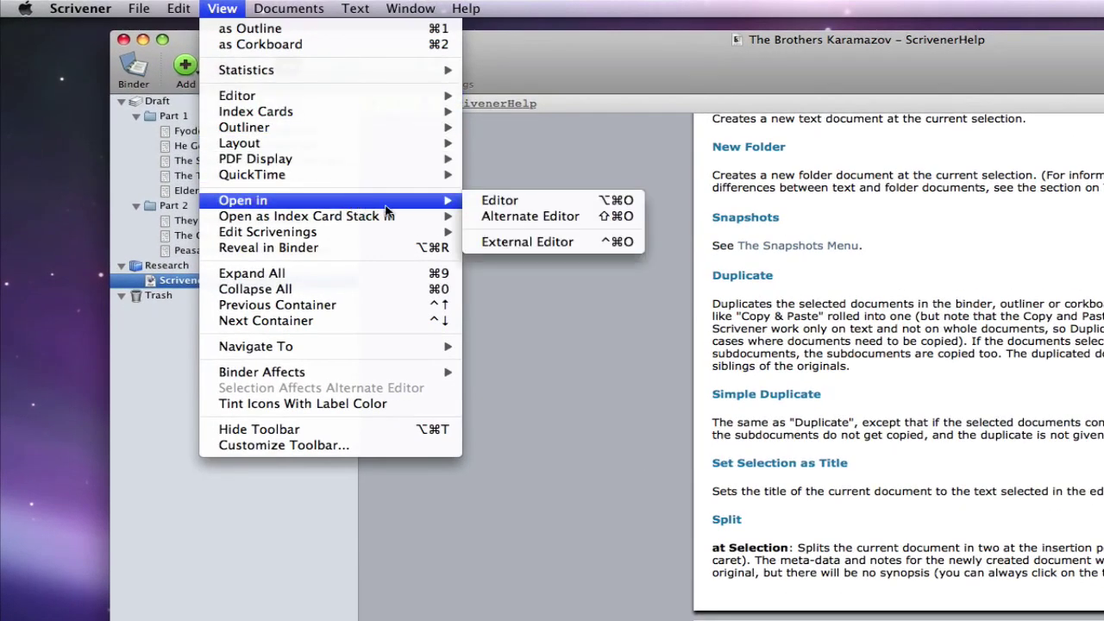
left_click(559, 245)
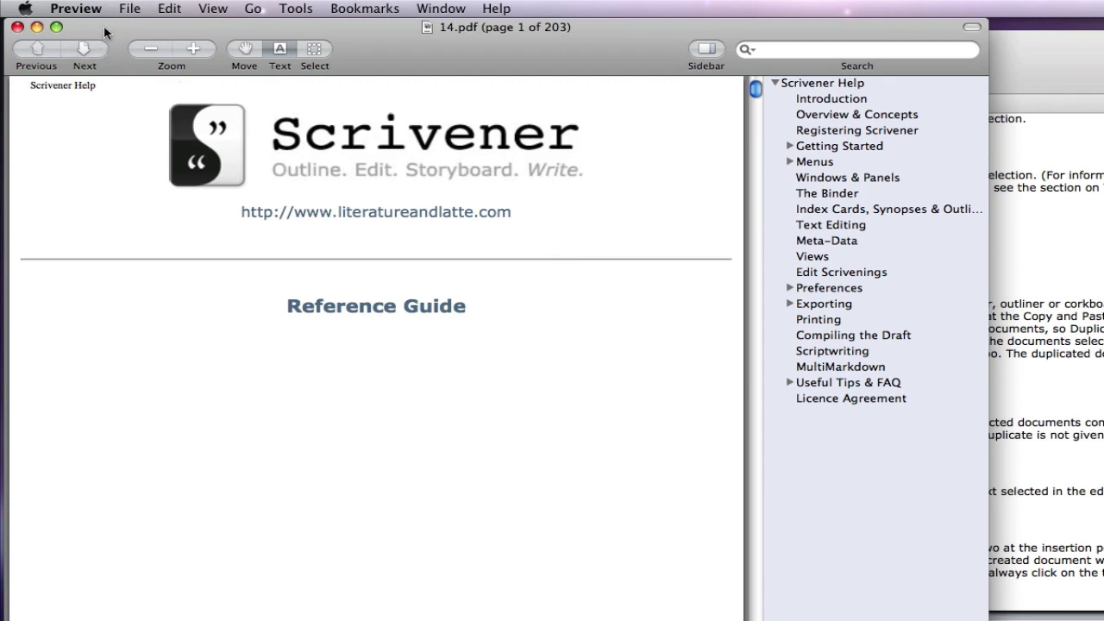
- Draw an orange rectangle around the title-page Scrivener logo and save 14.pdf
left_click(296, 8)
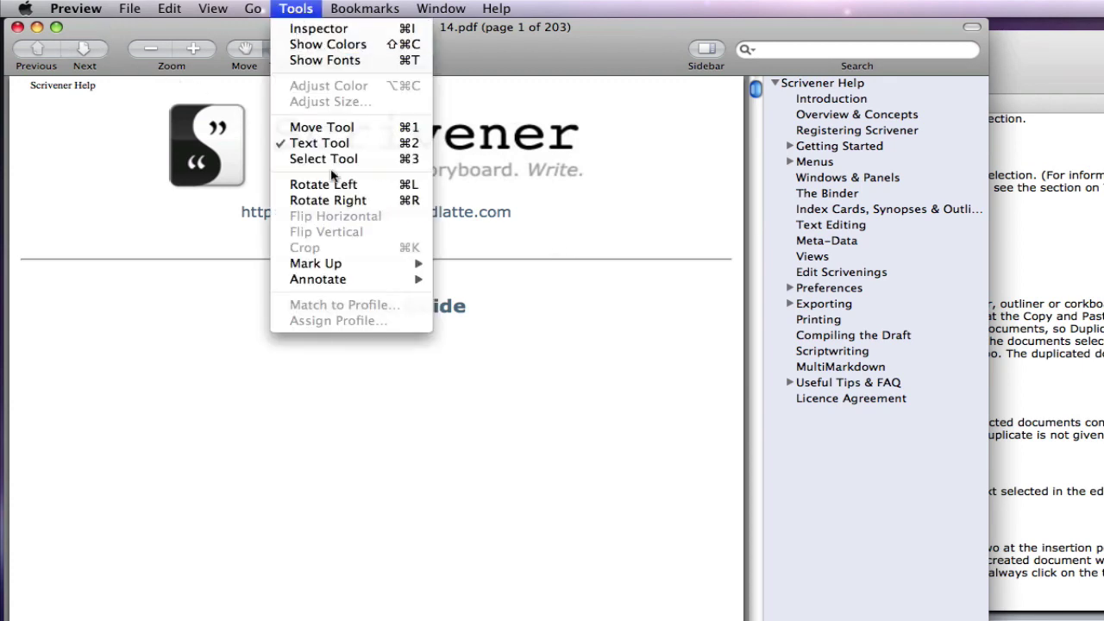
mouse_move(371, 278)
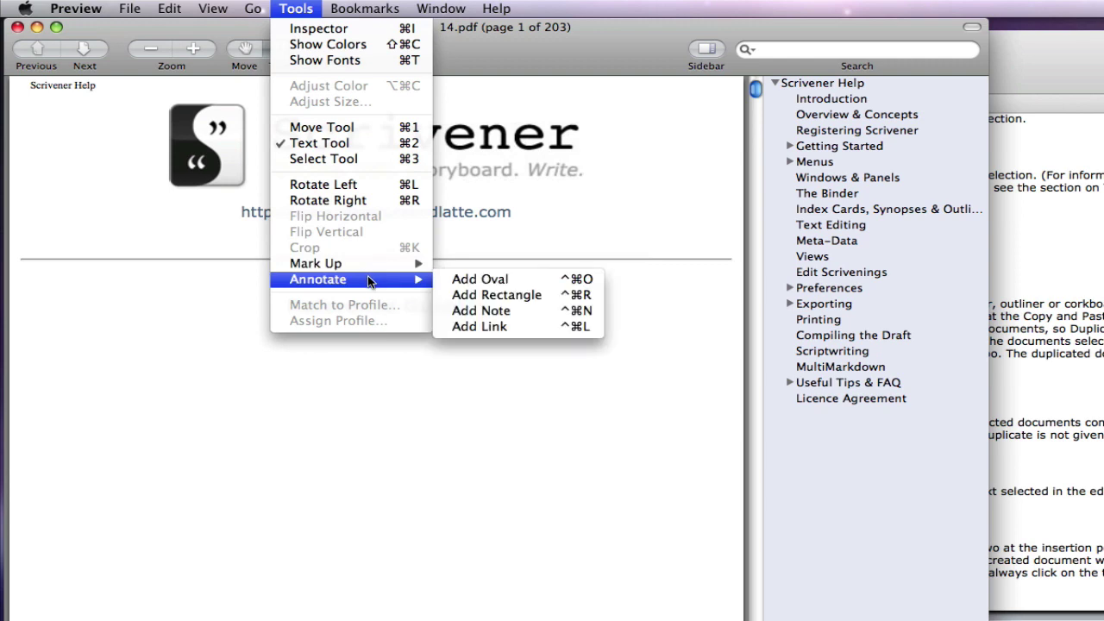
left_click(487, 295)
mouse_move(120, 84)
left_mouse_down()
mouse_move(146, 114)
mouse_move(345, 222)
mouse_move(643, 238)
left_mouse_up()
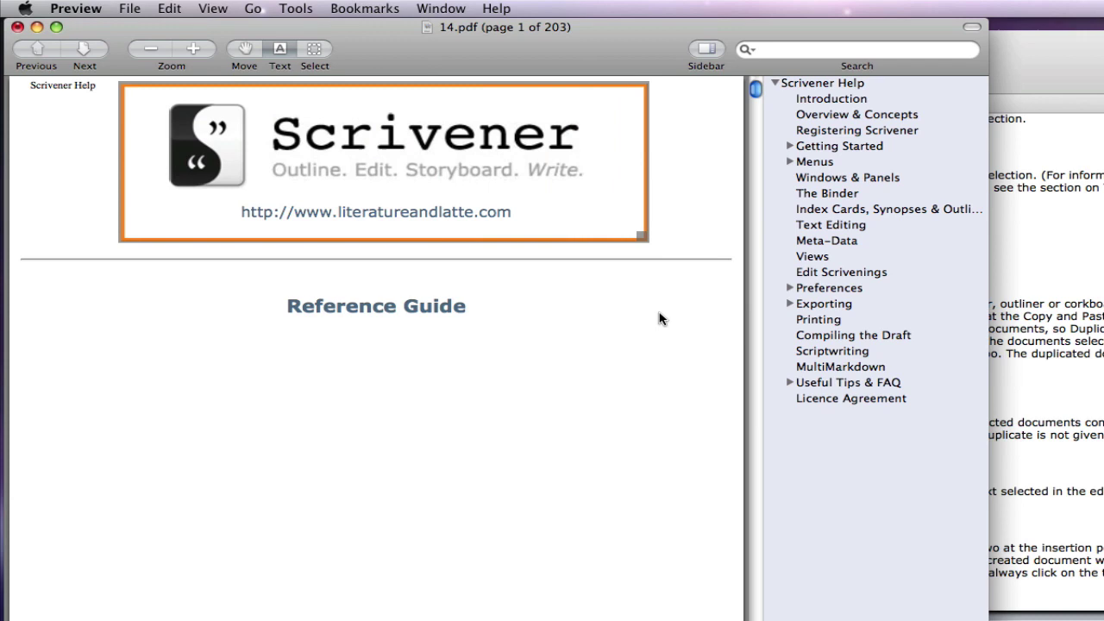
left_click(130, 9)
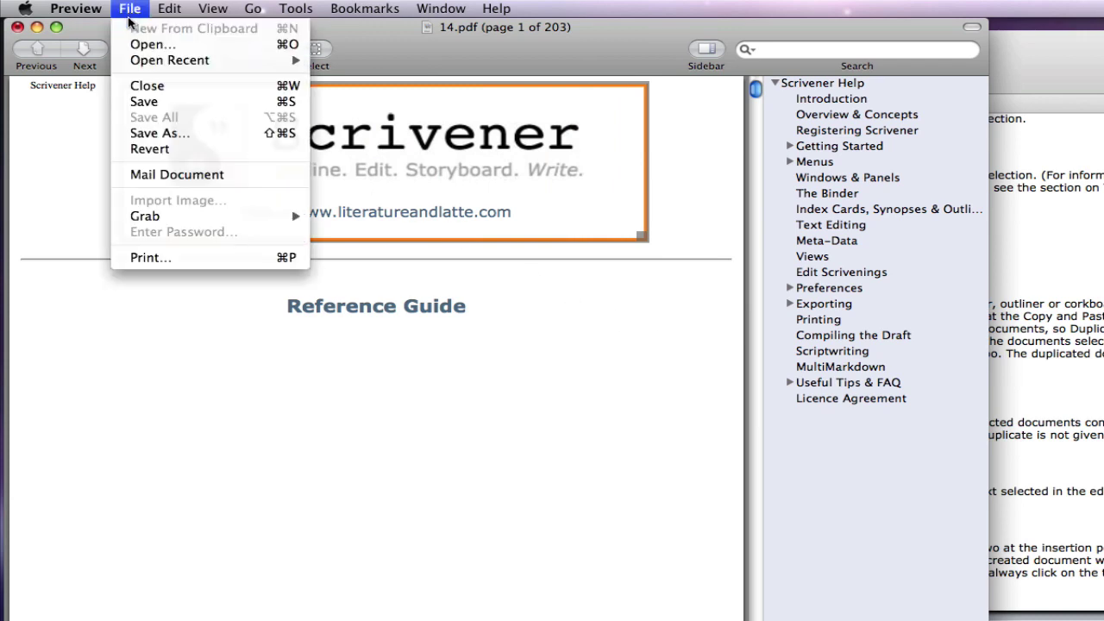
left_click(158, 102)
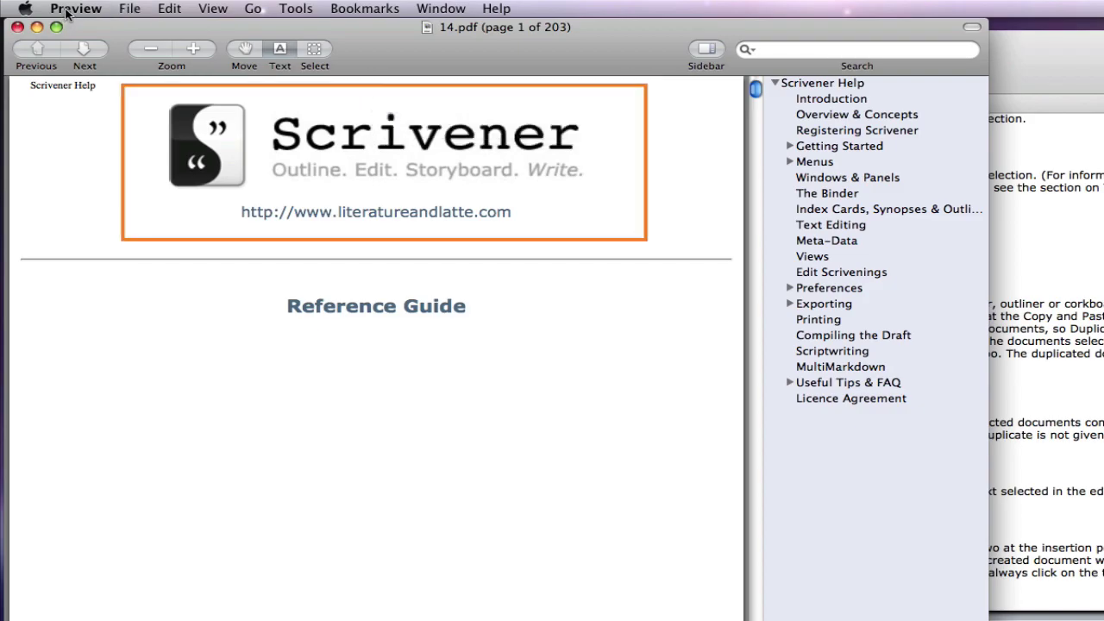
left_click(69, 10)
- Quit Preview, reload ScrivenerHelp via Peasant Women Who Have Faith, and return to page 1
left_click(84, 160)
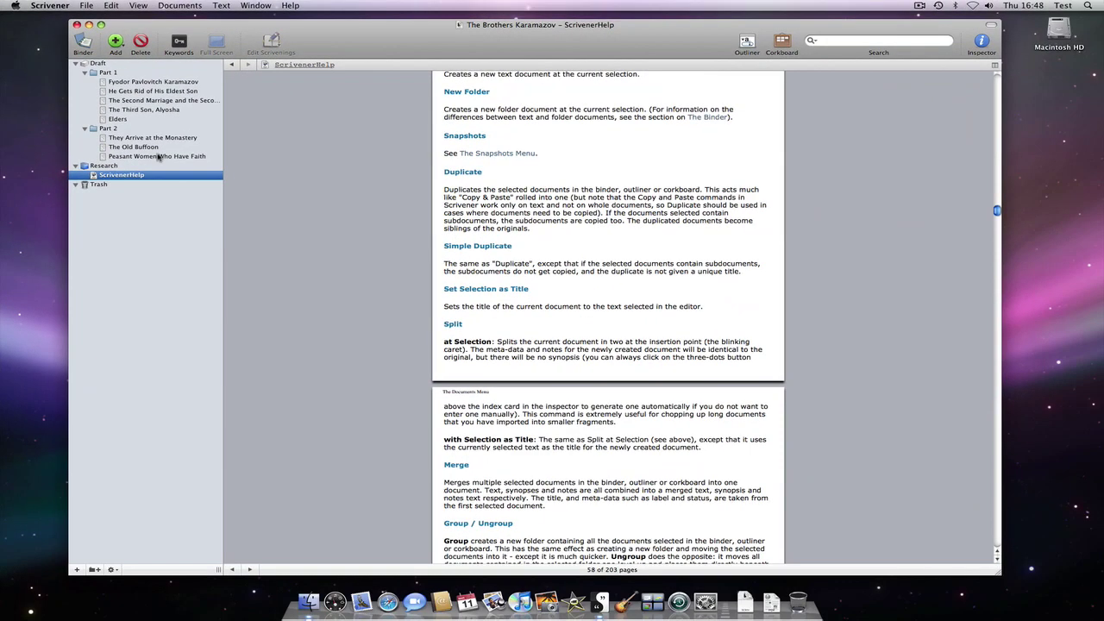
left_click(225, 220)
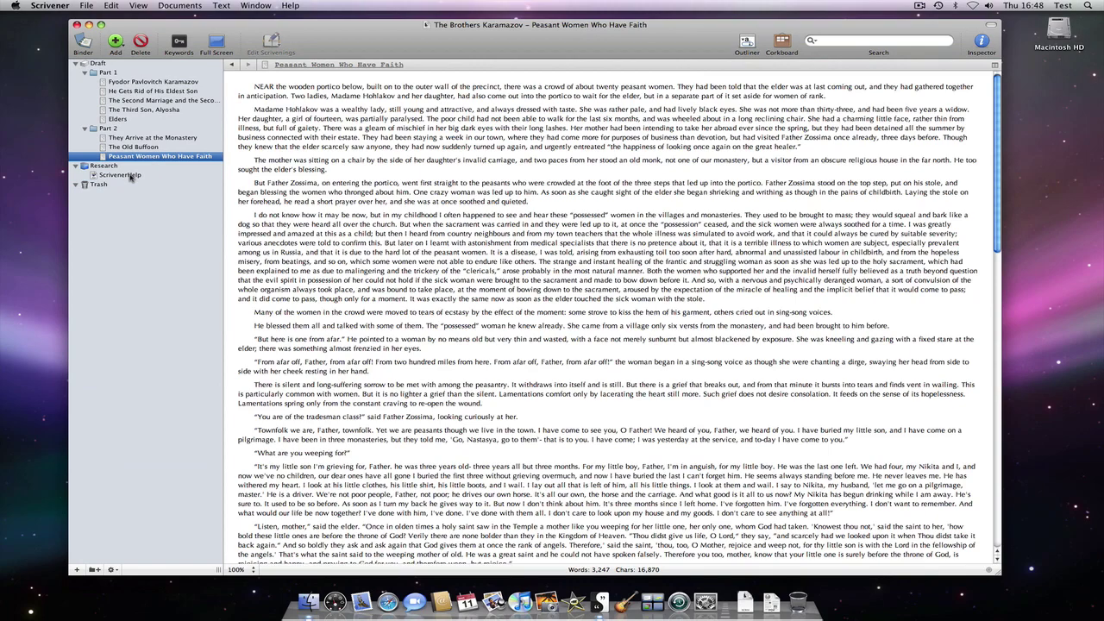
left_click(121, 175)
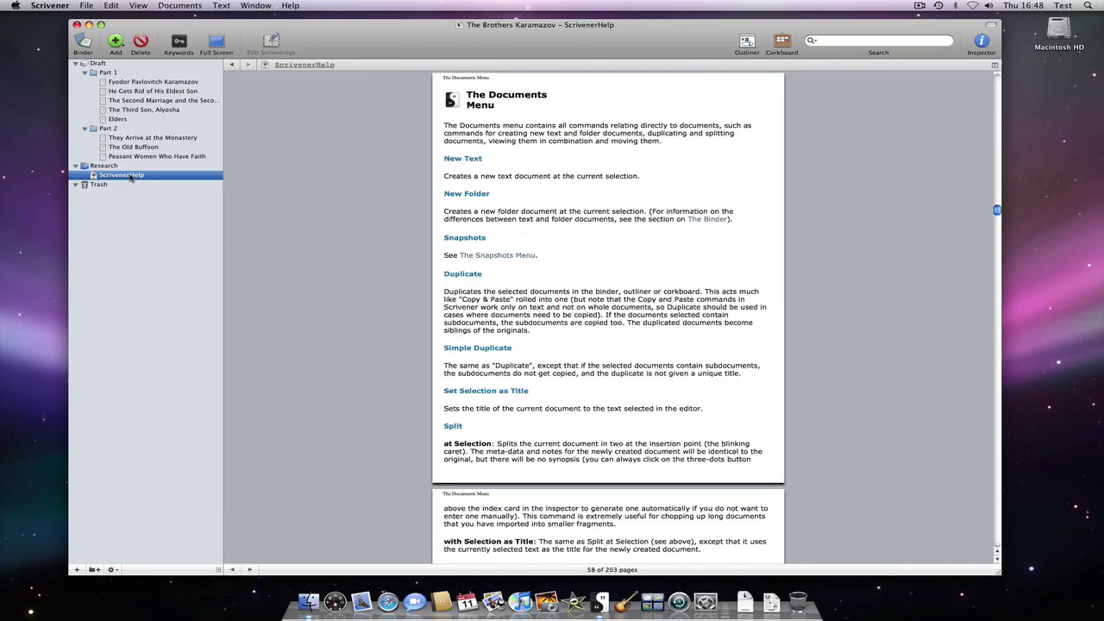
left_click_drag(997, 211, 990, 79)
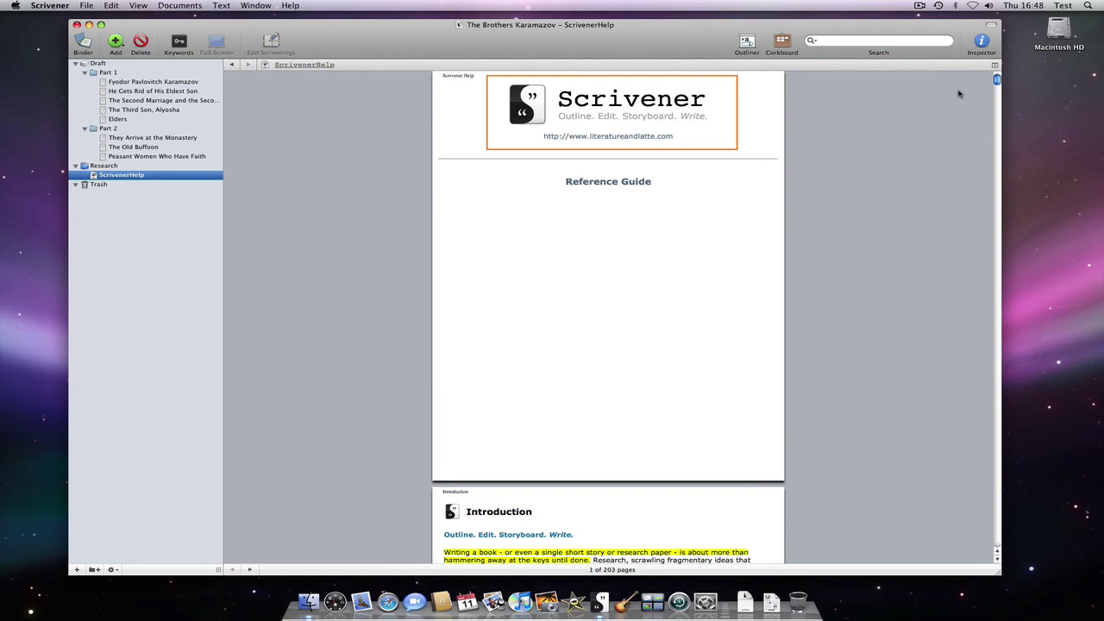